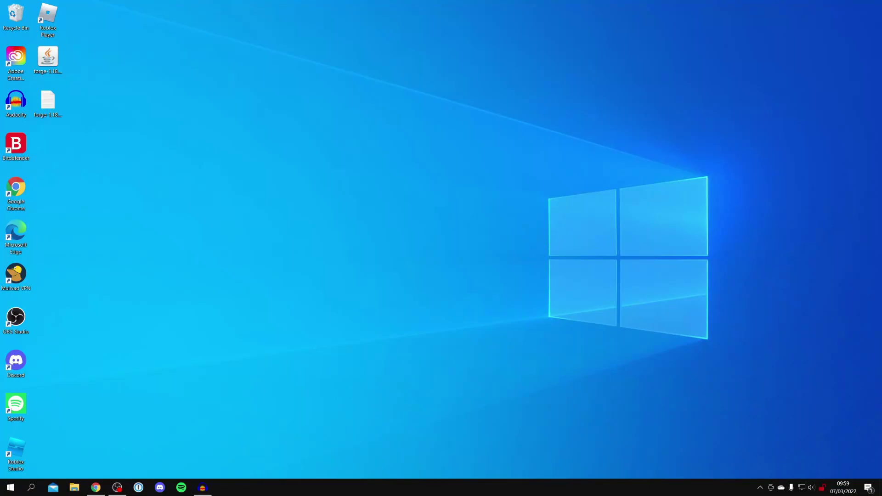
Launch Google Chrome from the taskbar so it shows the Google homepage.
click(96, 488)
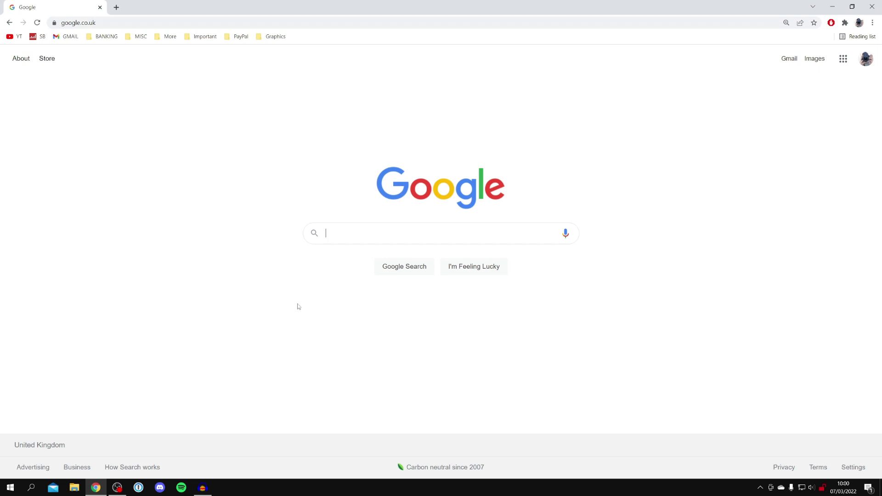
Search Google for 'Forge' and open the files.minecraftforge.net downloads result for 1.18.2.
text(Forge)
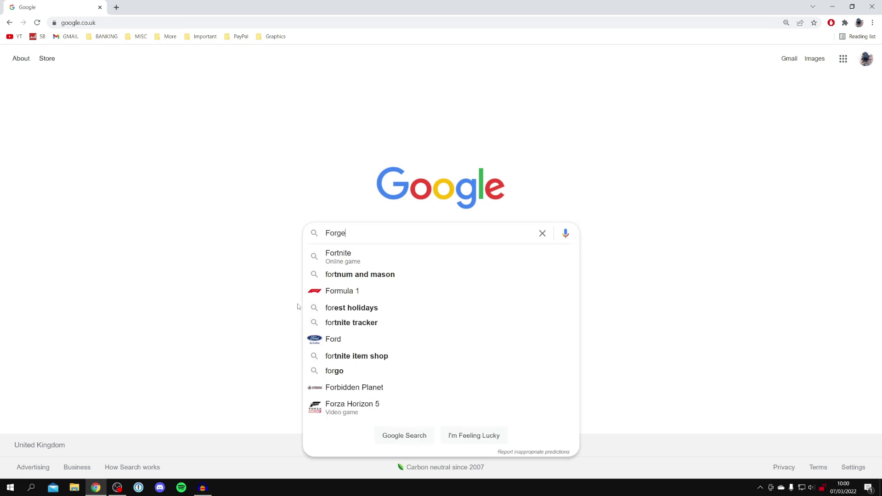
key(Return)
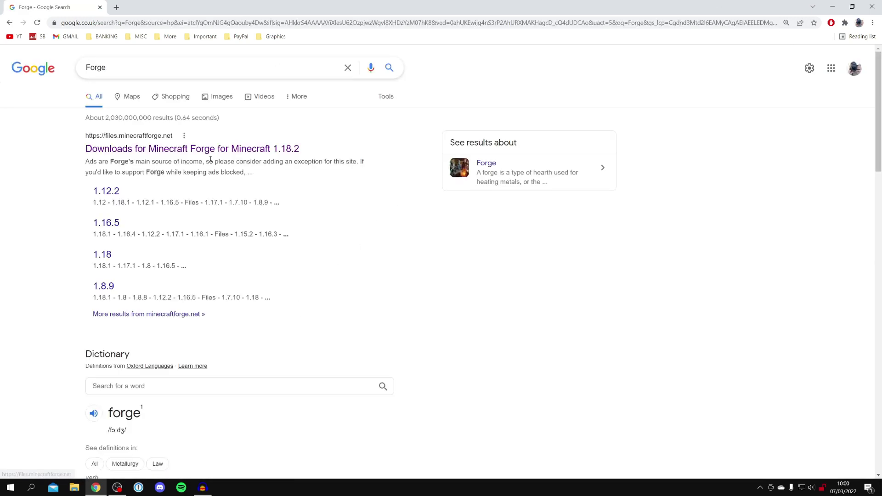
click(137, 146)
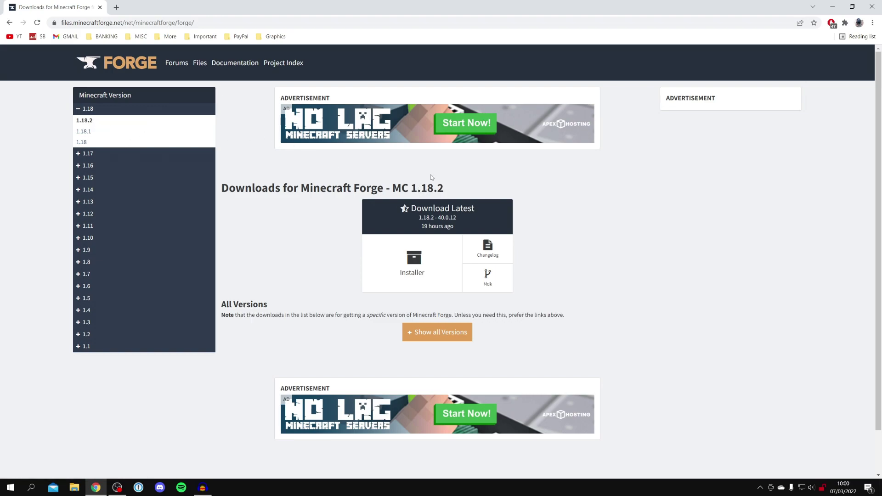
Choose the Installer link under Download Latest for Forge 1.18.2 - 40.0.12.
click(413, 261)
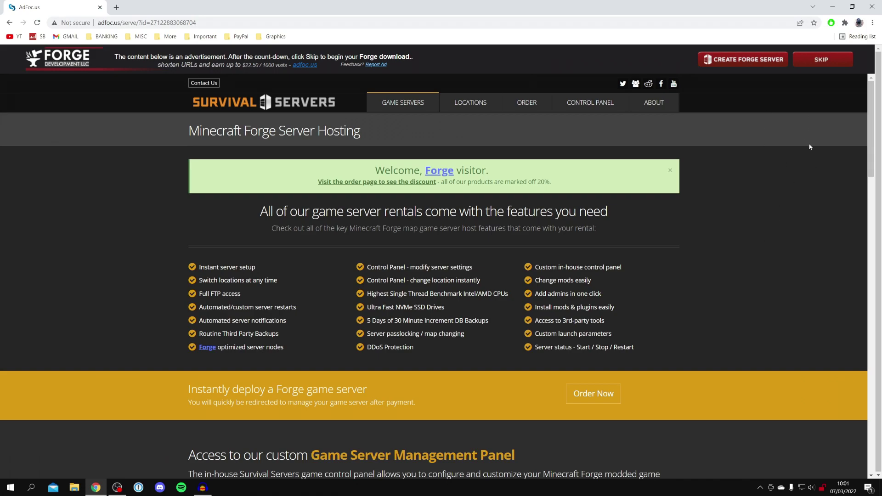
Skip the AdFoc.us advert, drag the downloaded Forge .jar onto the desktop, and minimise Chrome.
click(826, 66)
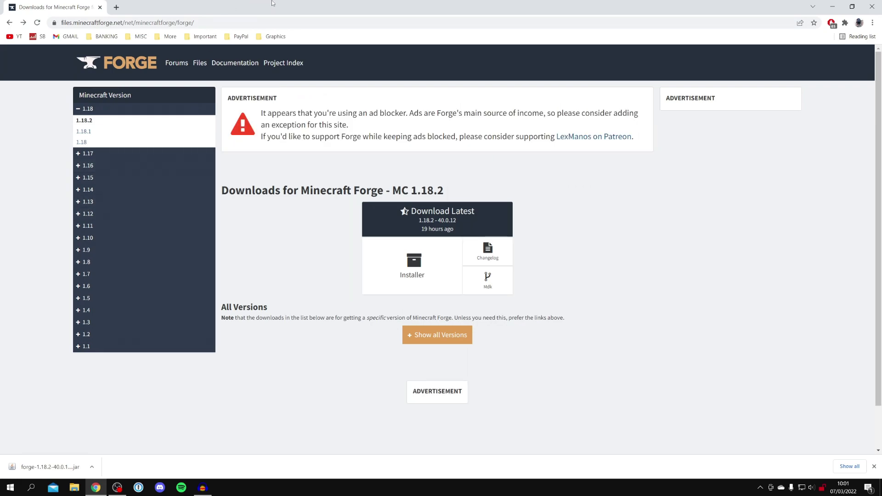
key(super+Down)
drag(115, 448, 48, 67)
drag(398, 21, 359, 49)
click(803, 49)
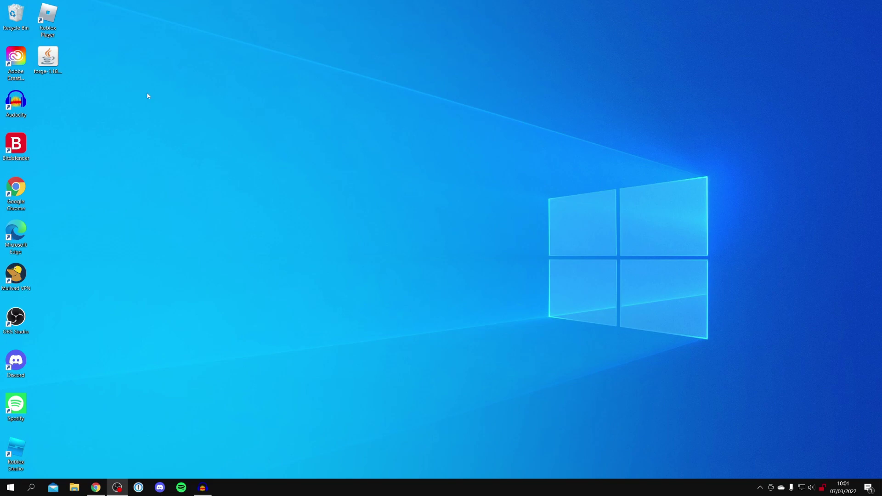
click(56, 65)
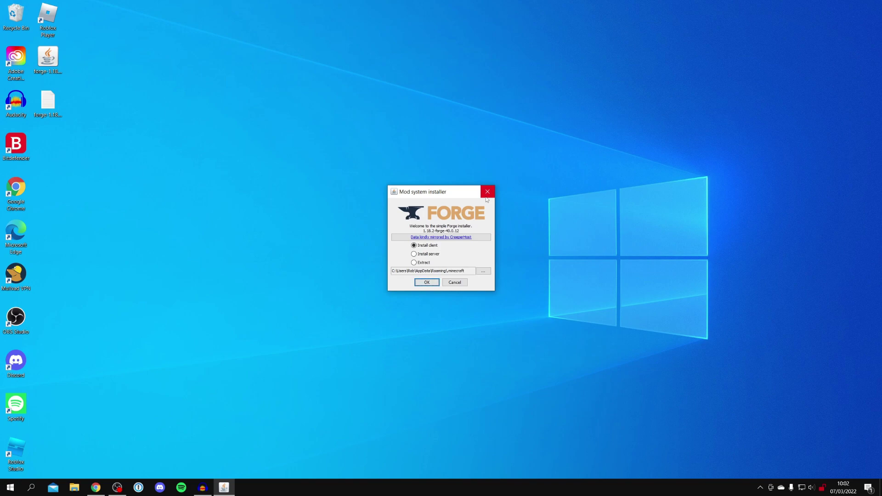
click(487, 194)
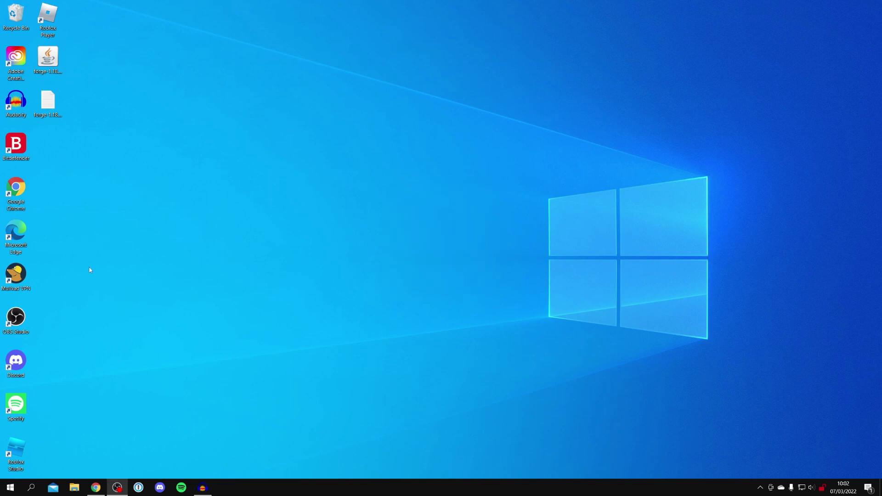
Open java.com in a new Chrome tab and go to its 64-bit Java for Windows download page.
click(96, 487)
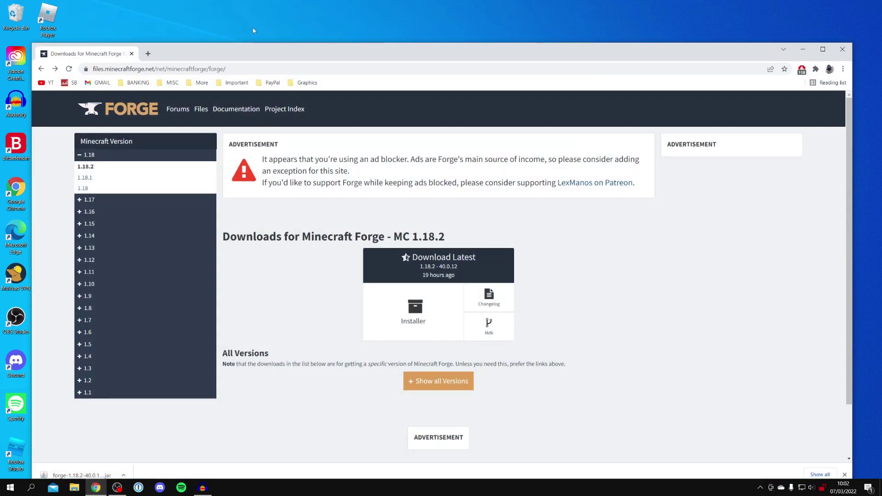
drag(250, 31, 133, 1)
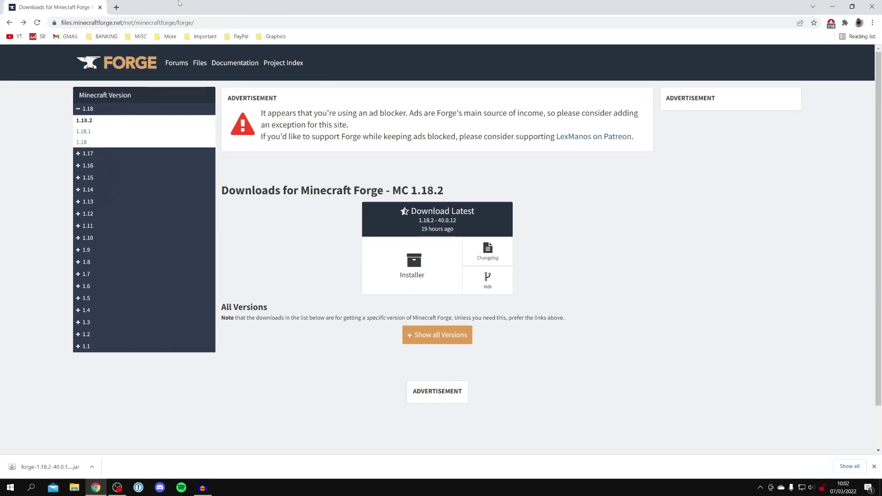
click(116, 6)
text(ja)
key(Return)
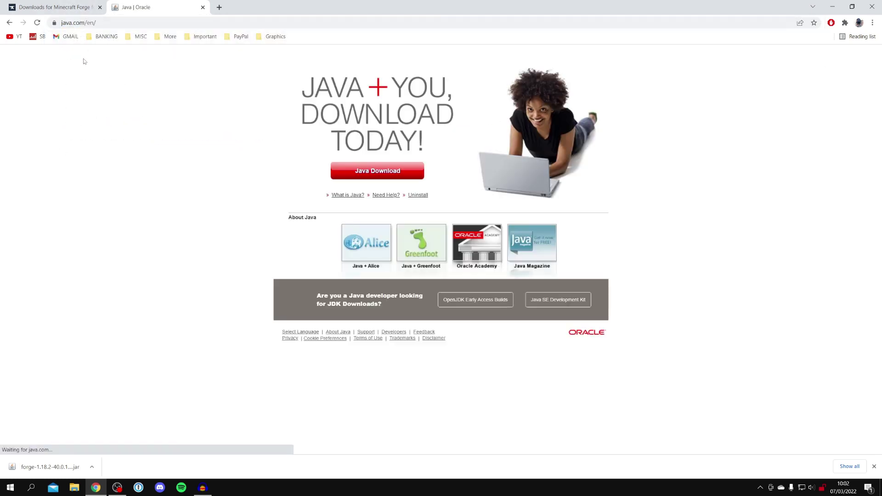
click(357, 206)
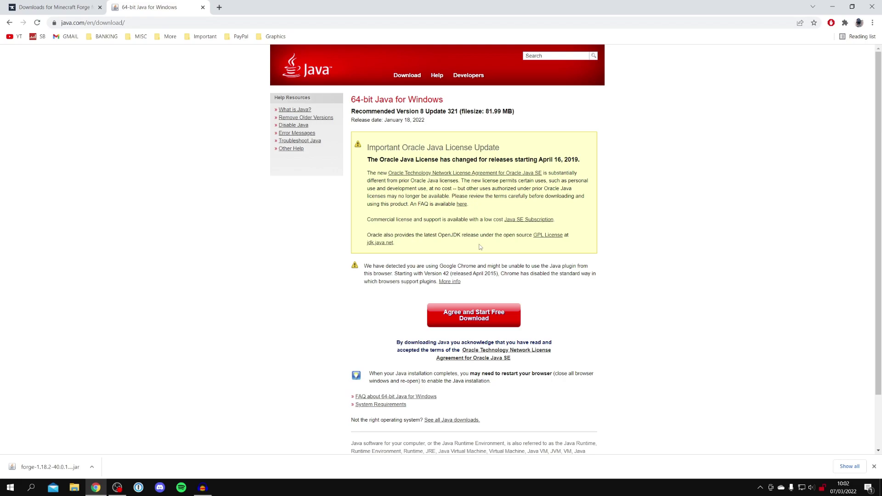
Open the desktop Forge .jar with Java(TM) Platform SE binary, set as the default for .jar files.
click(839, 5)
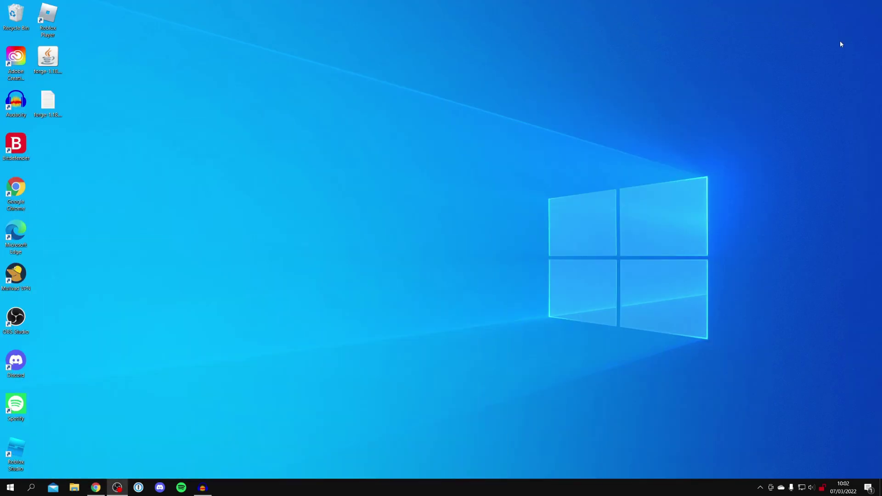
click(49, 58)
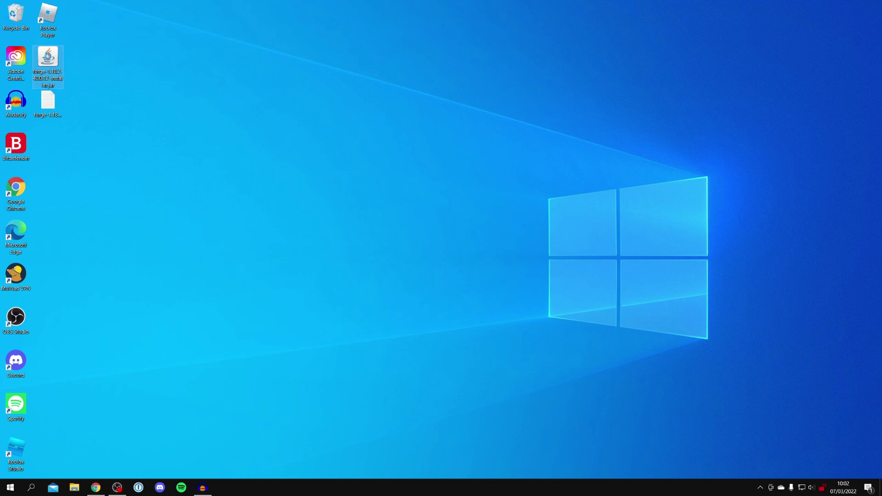
right_click(49, 57)
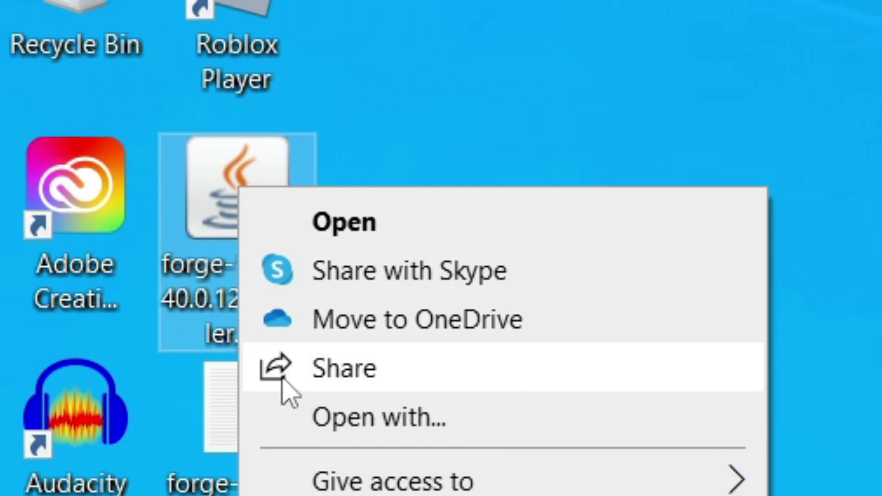
click(377, 429)
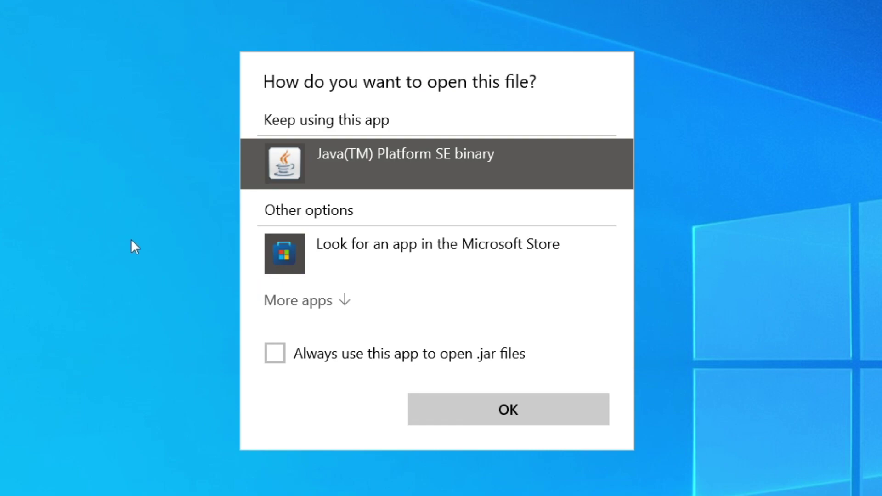
click(275, 306)
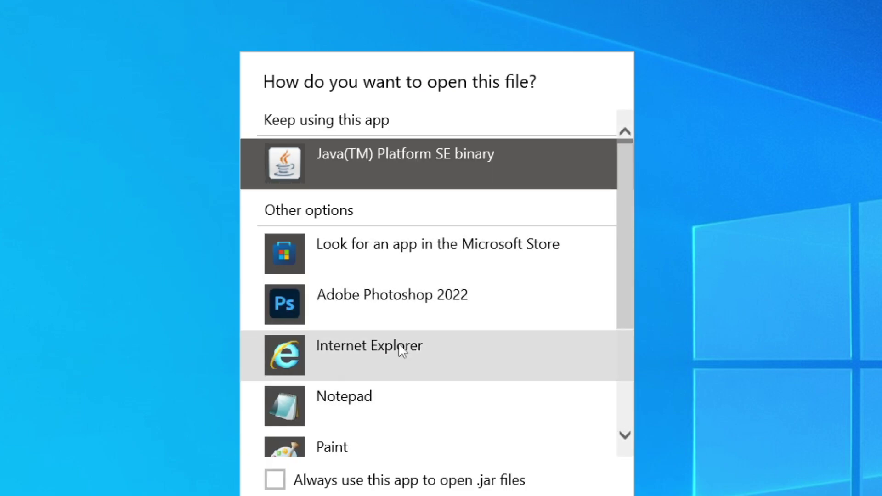
scroll(406, 303, down, 3)
scroll(406, 304, up, 3)
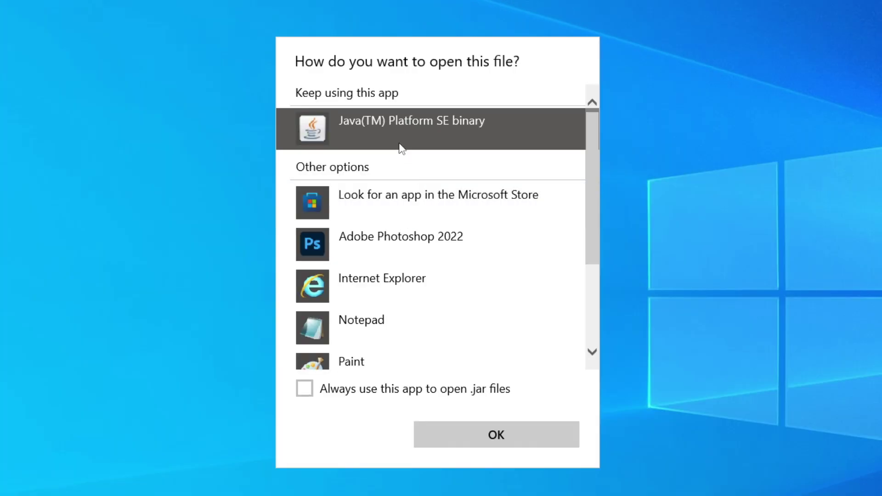
click(321, 392)
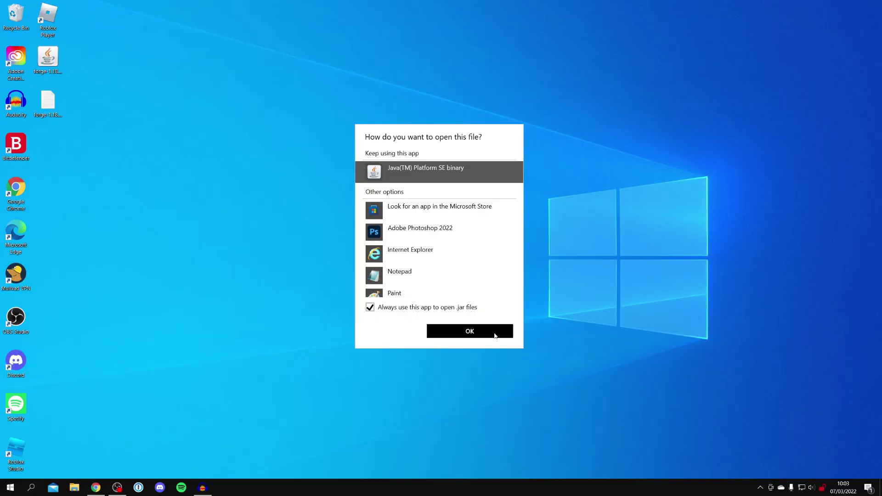
click(550, 444)
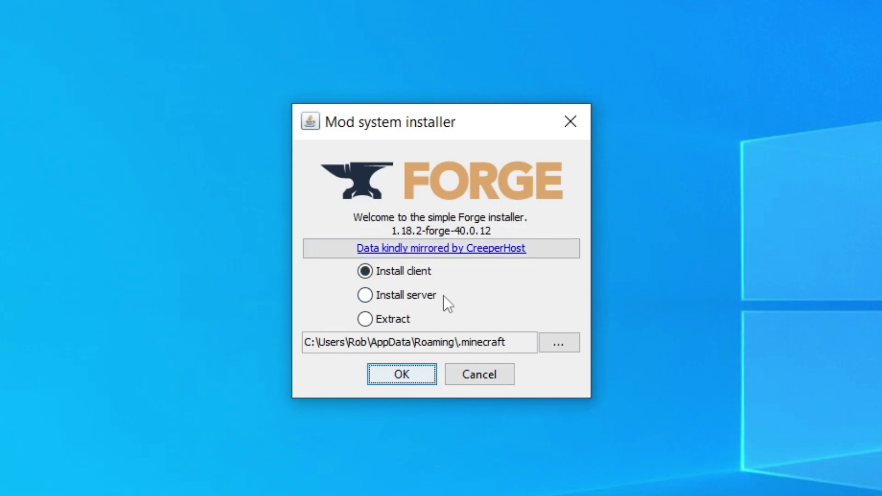
Install the 1.18.2-forge-40.0.12 client into .minecraft and dismiss the Complete message.
click(386, 269)
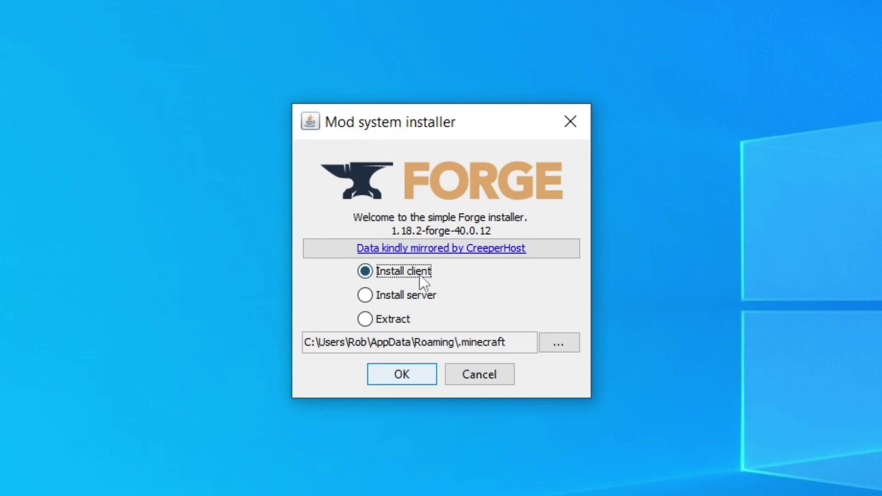
click(402, 374)
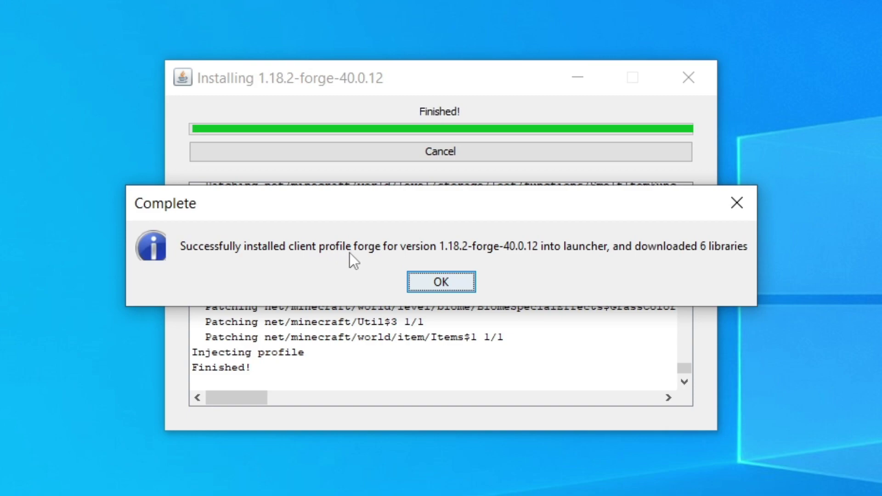
click(447, 275)
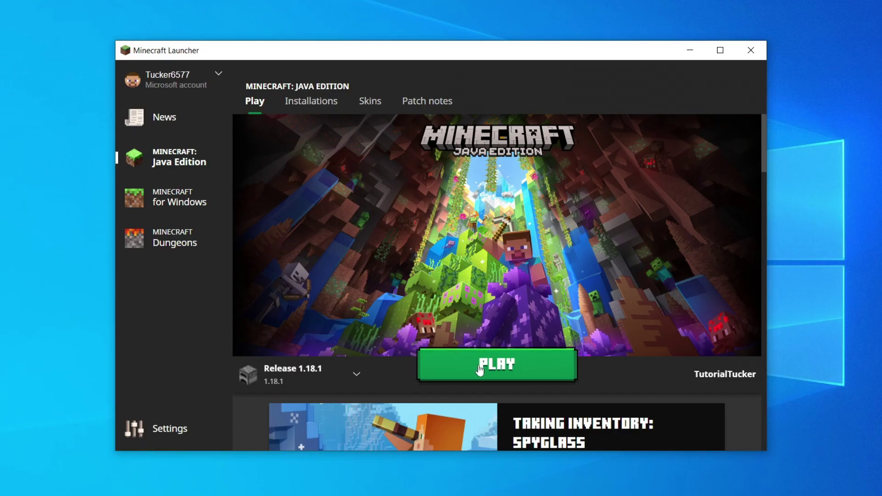
Select forge as the version, play the 1.18.2-forge-40.0.12 installation, and tick 'I understand the risks'.
click(282, 373)
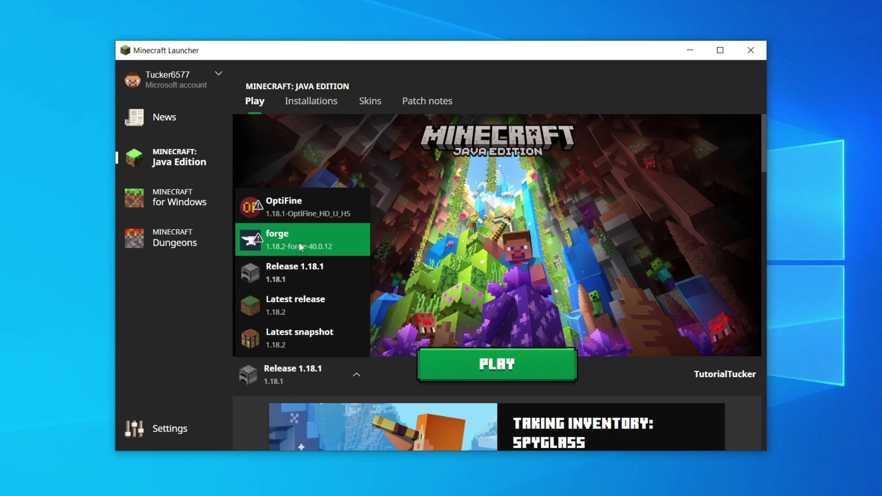
click(269, 247)
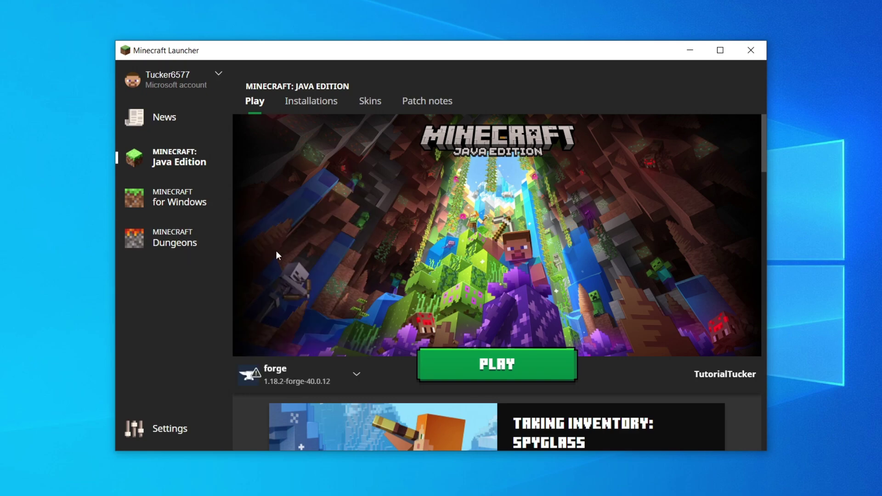
click(310, 104)
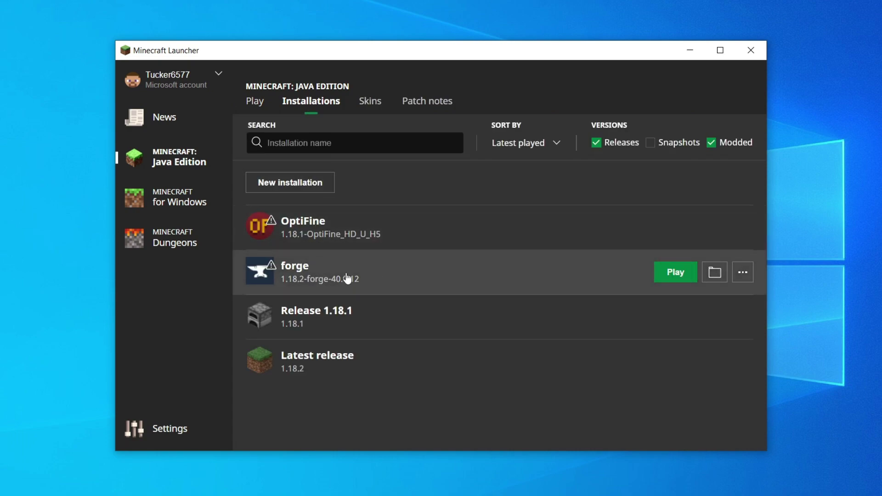
click(671, 273)
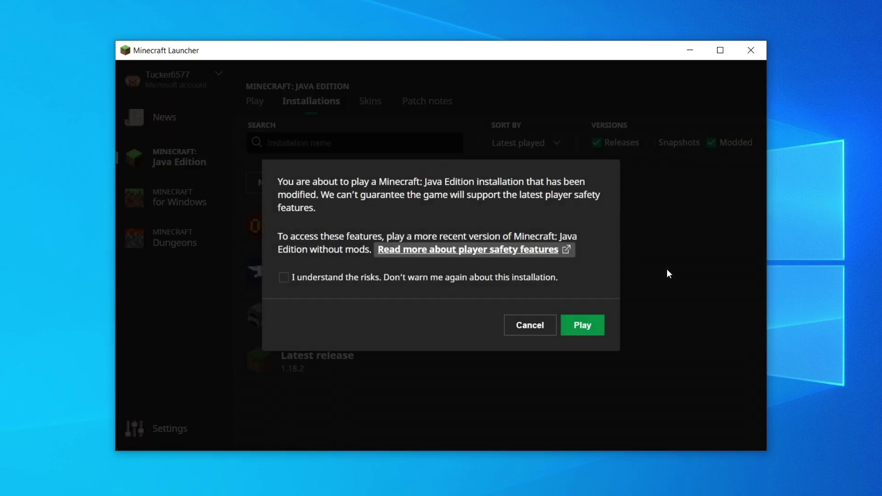
click(332, 276)
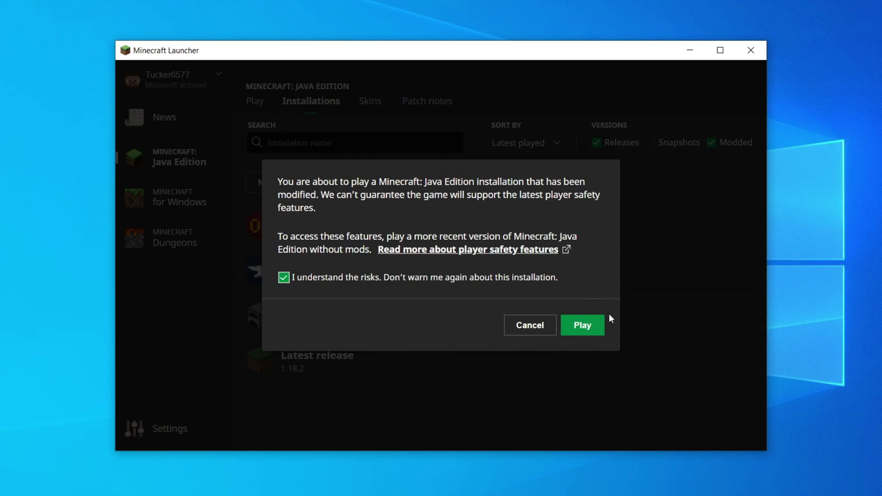
Start the game, check the Mods list shows Minecraft and Forge, open the empty mods folder, then return.
click(597, 330)
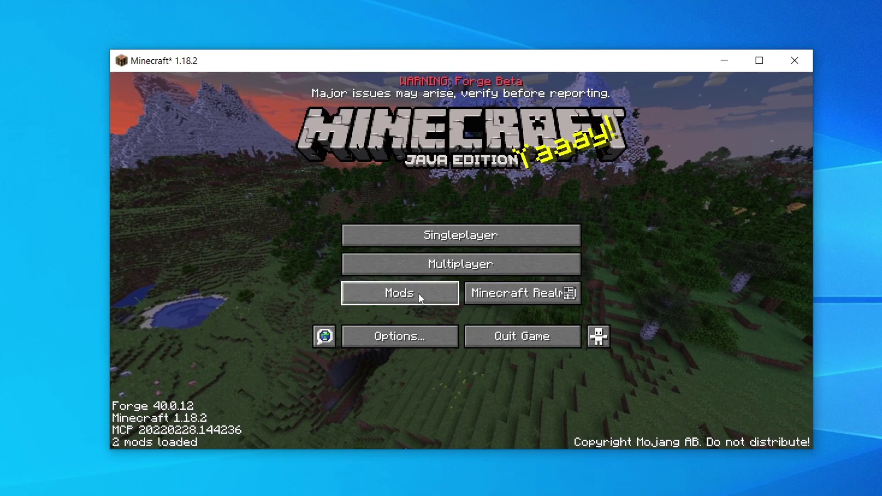
click(390, 298)
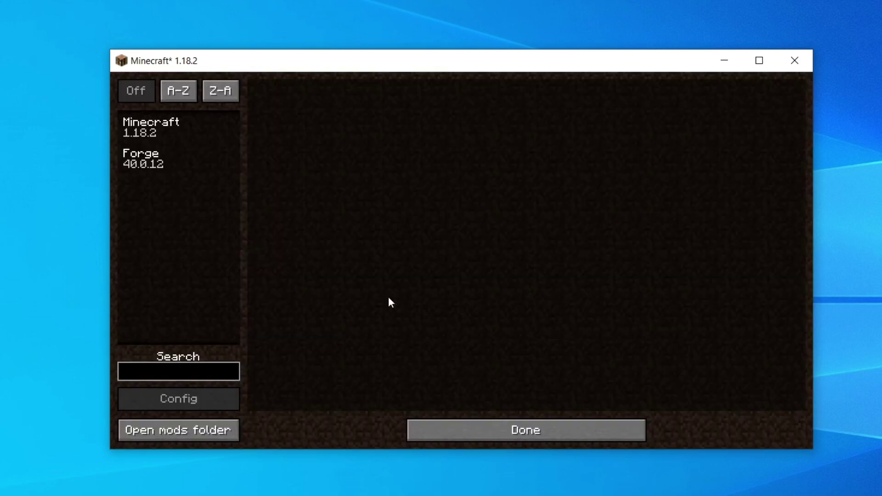
click(218, 430)
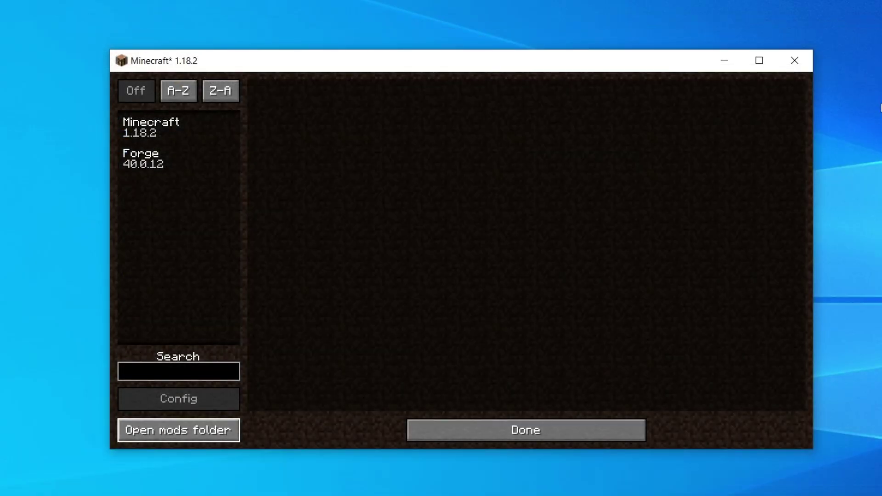
click(553, 437)
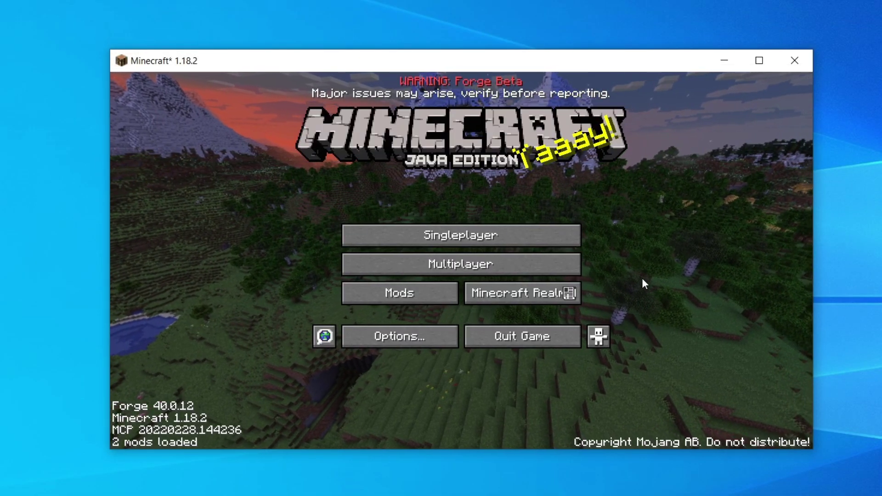